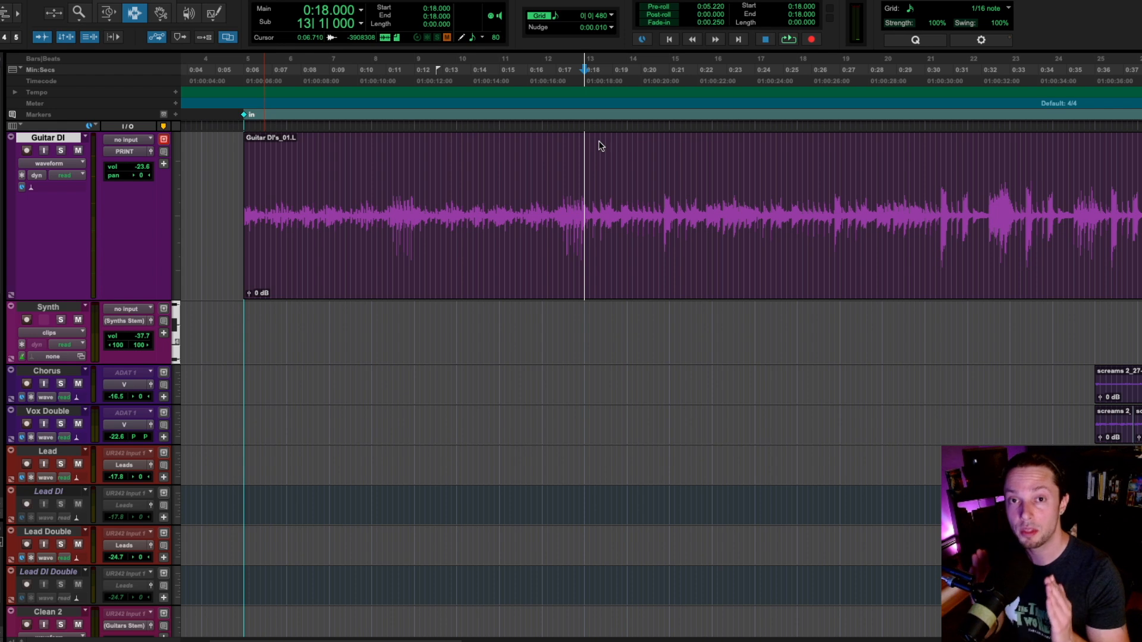
Step: Play back the Guitar DI track on its own from 0:18 to hear the single guitar take
key("space")
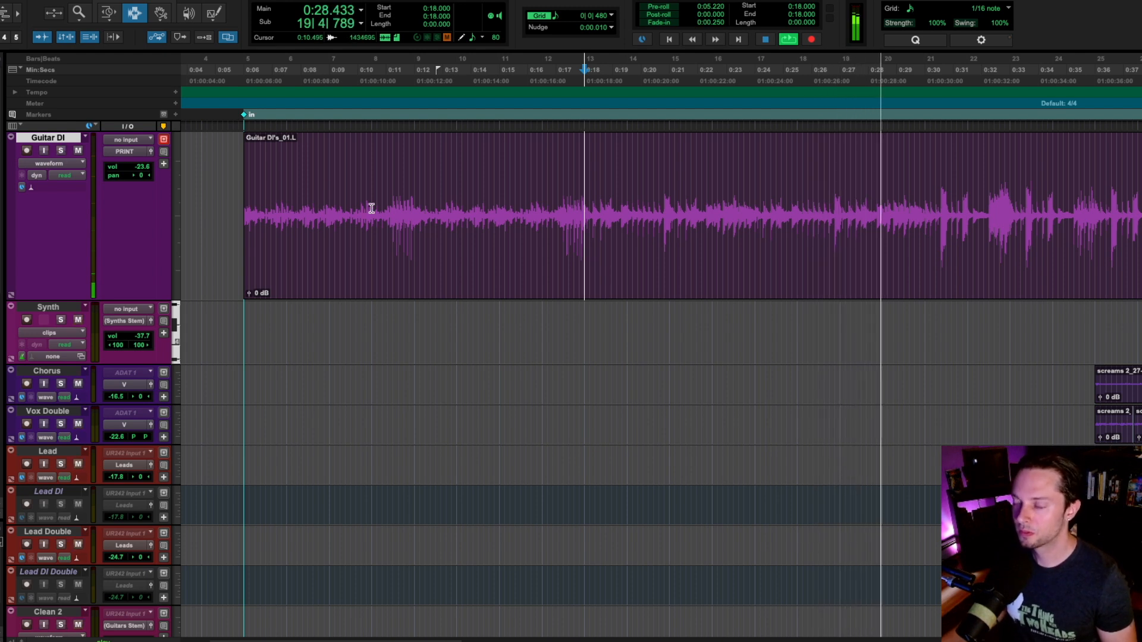
key("space")
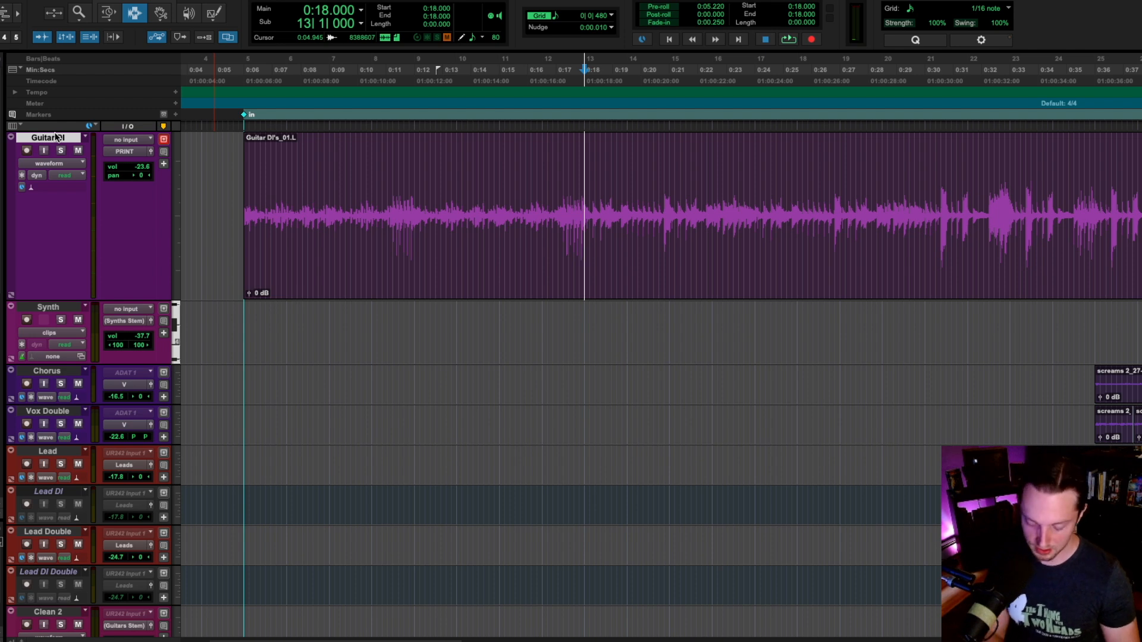
Step: Duplicate the Guitar DI track once with all its data, and rename the duplicate "Copy Right"
key("alt+shift+d")
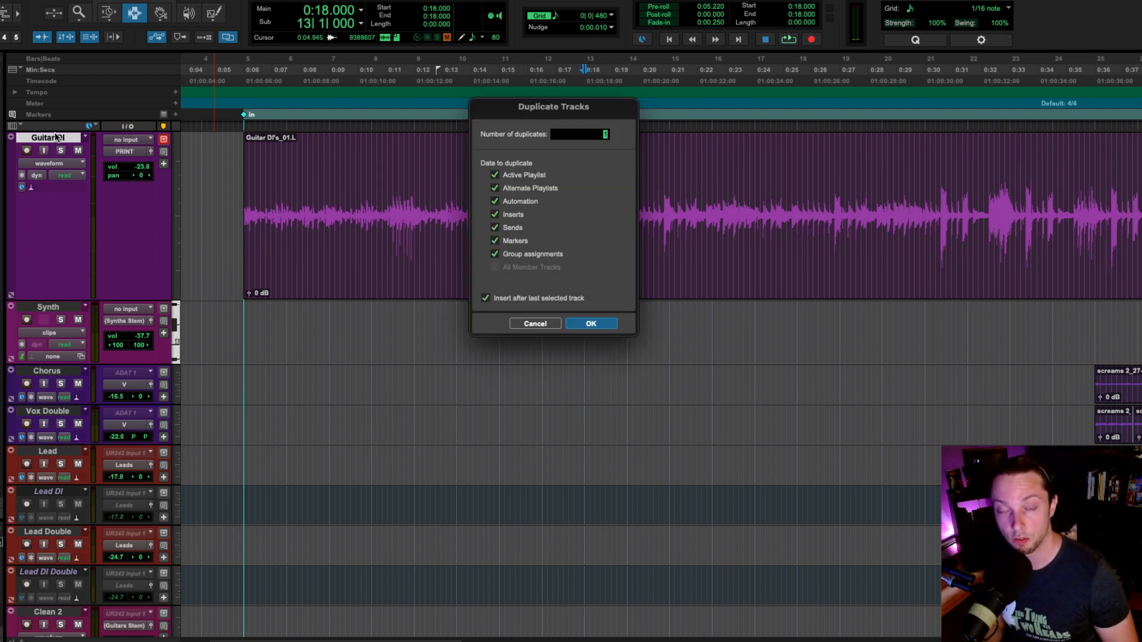
key("Return")
double_click(57, 307)
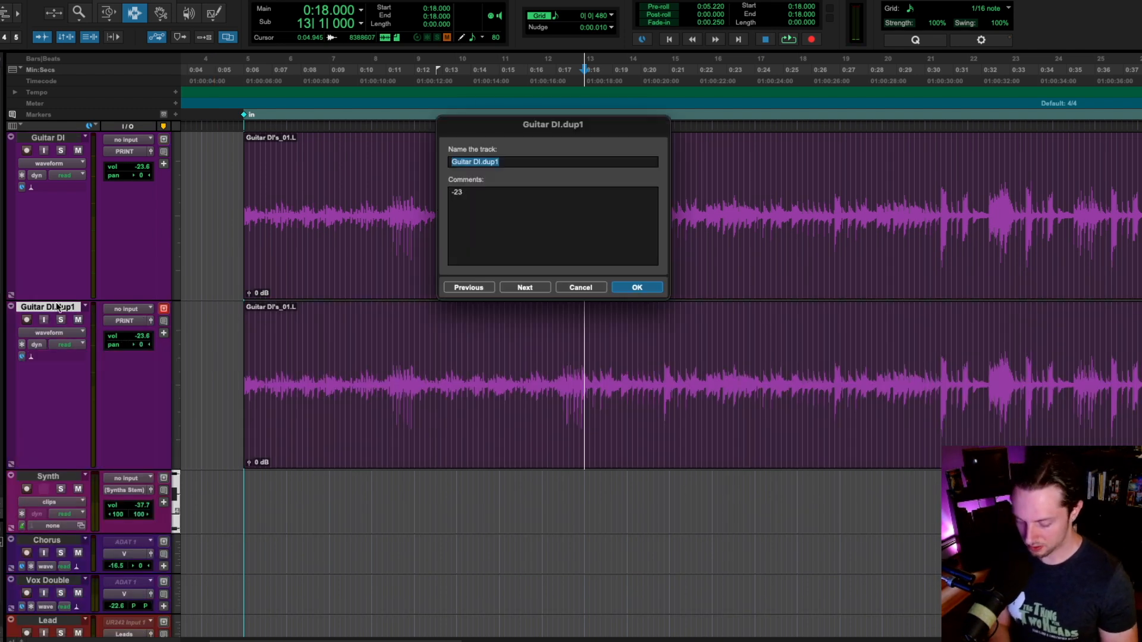
type("Copy Right")
key("Return")
Step: Pan Guitar DI 100 left and Copy Right 100 right, and play the result from 0:18
key("super+equal")
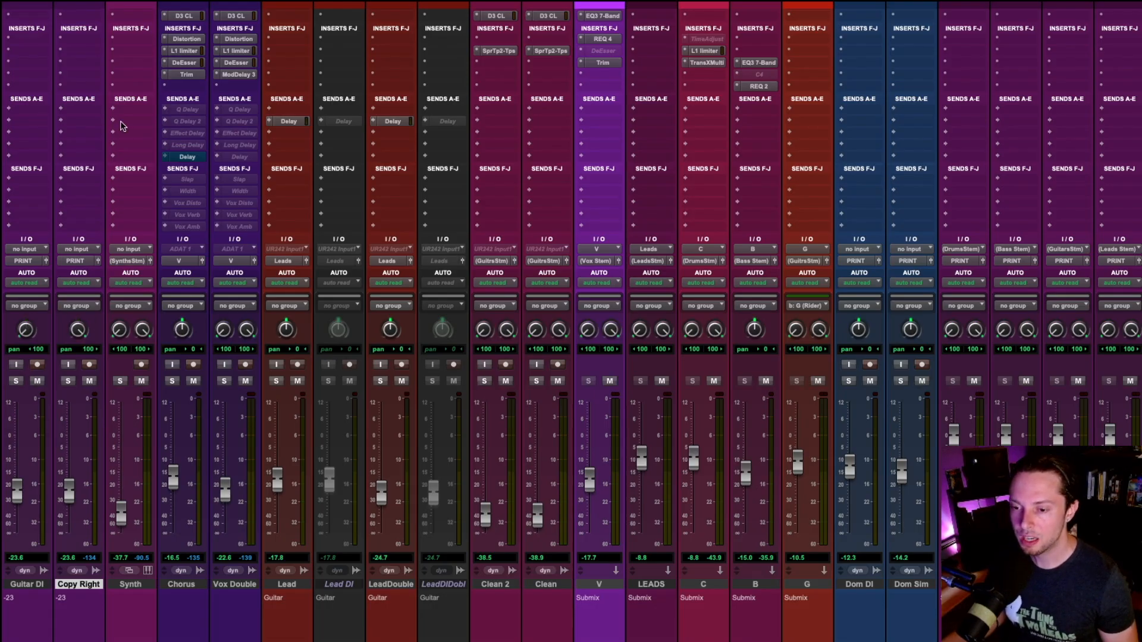
key("super+equal")
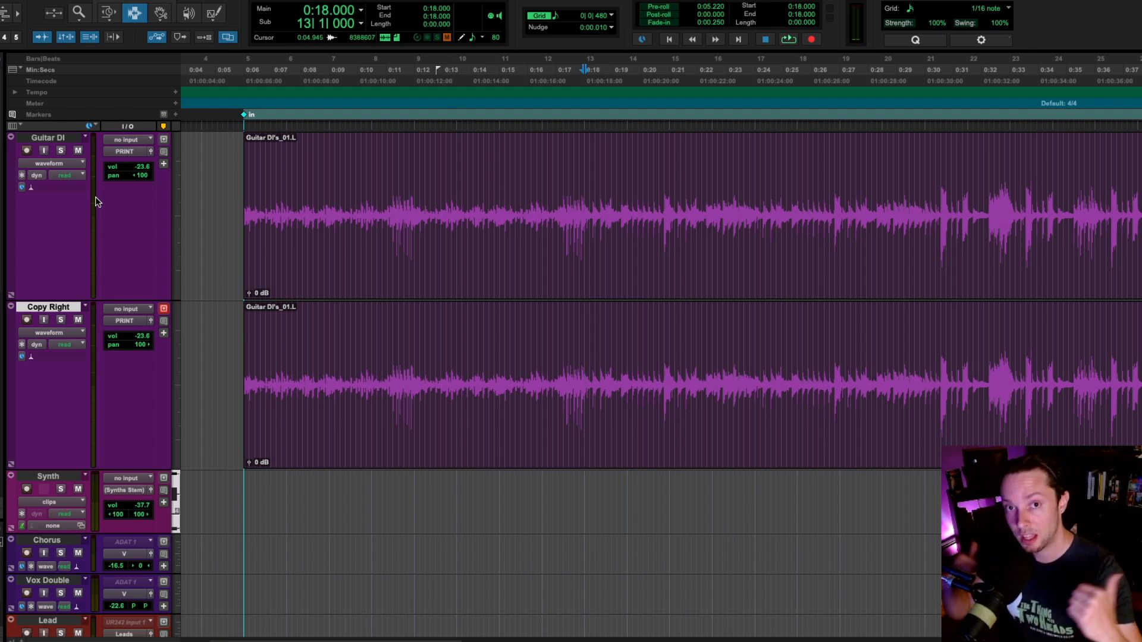
key("space")
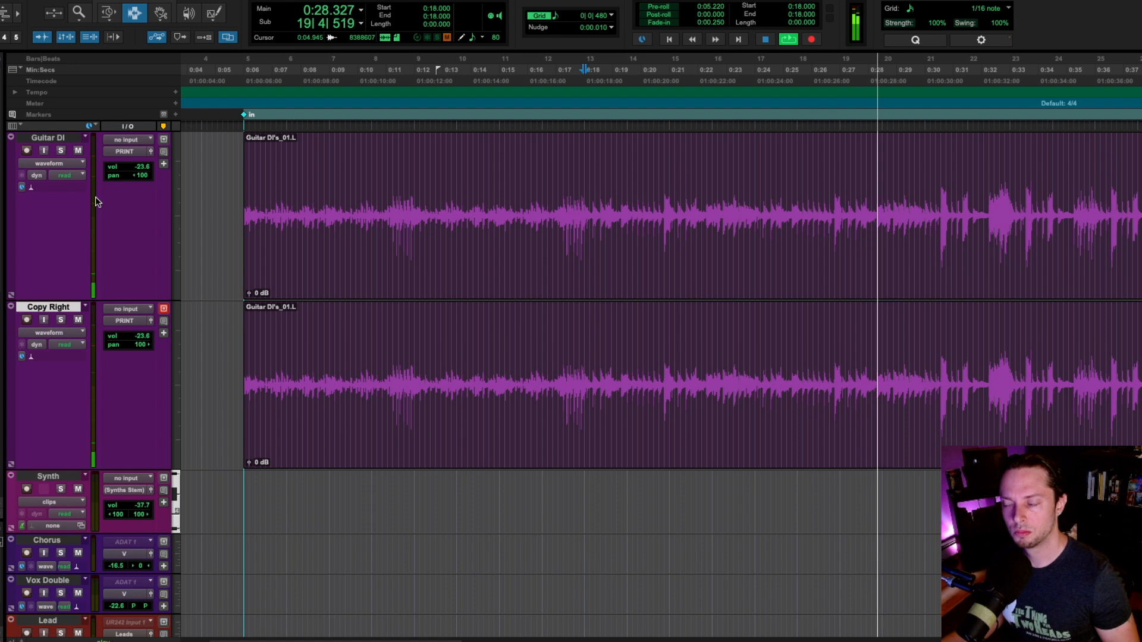
key("space")
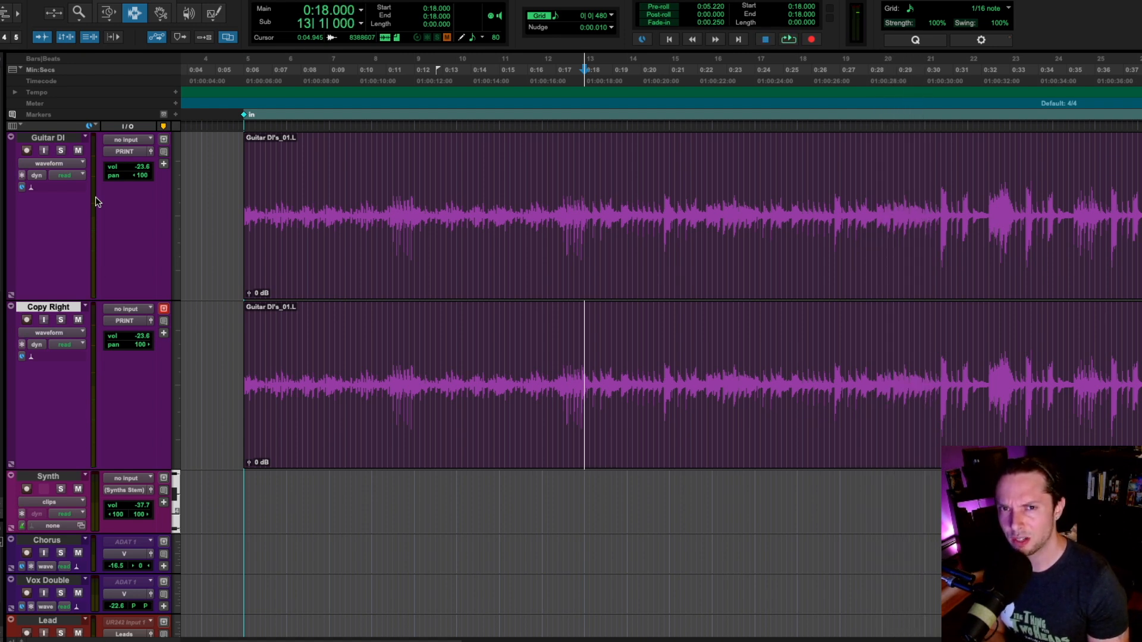
Step: Play from 0:18 with Guitar DI soloed, and add Copy Right to the solo to compare one guitar with two
left_click(63, 151)
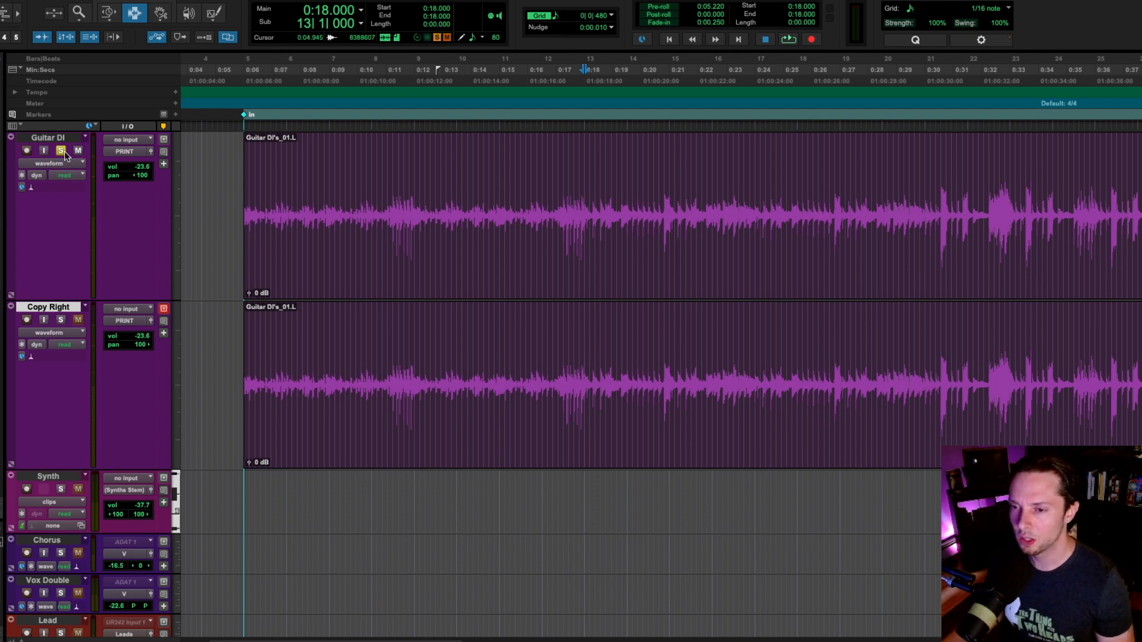
key("space")
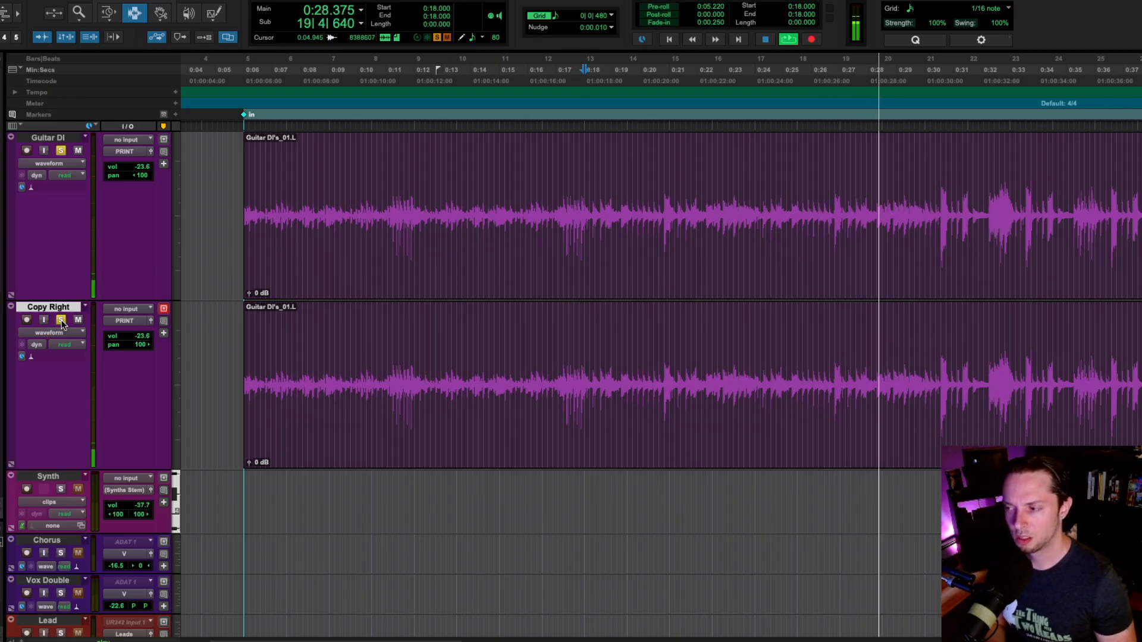
key("space")
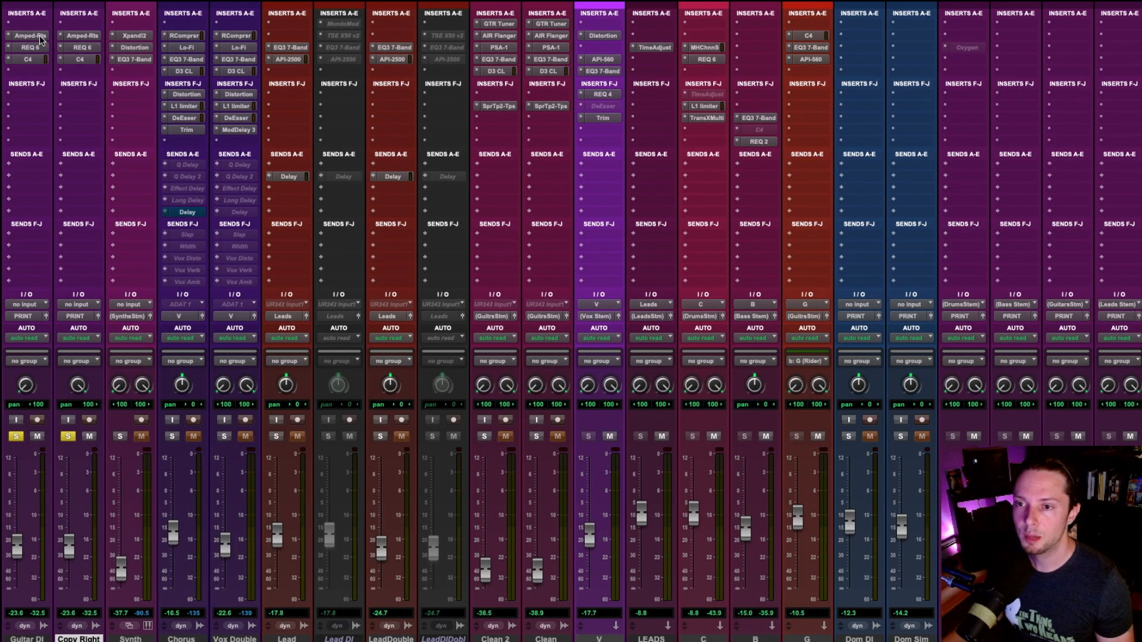
Step: Compare the Amped Roots inserts on both guitar tracks, and replace Copy Right's with STL Ignite AmpHub using the Eddy 5153 White amp
left_click(28, 37)
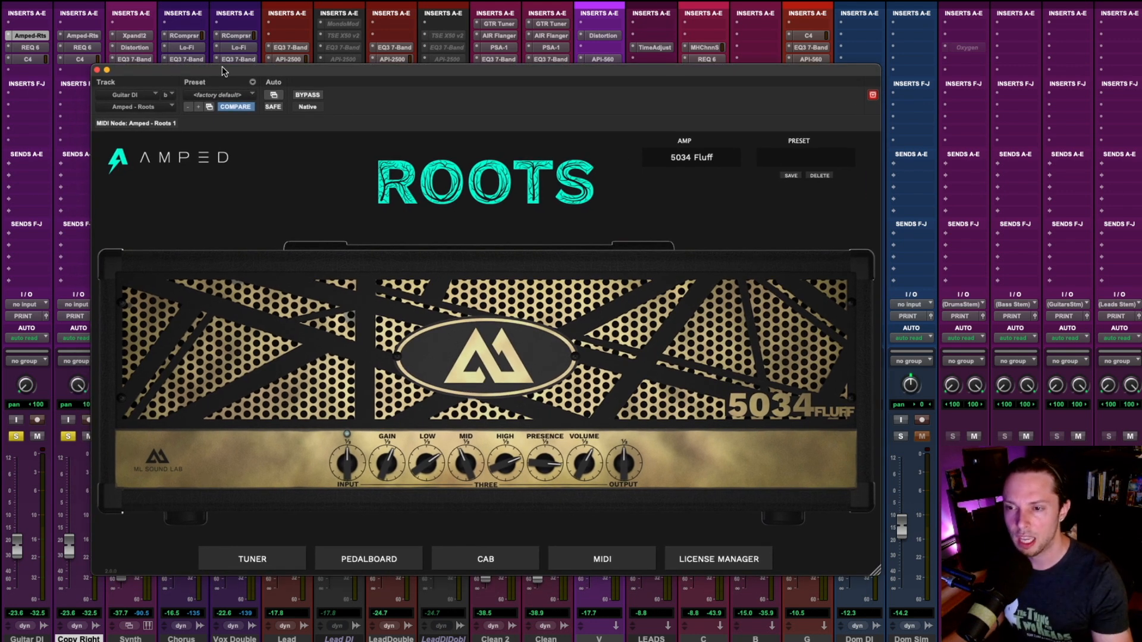
left_click(98, 36)
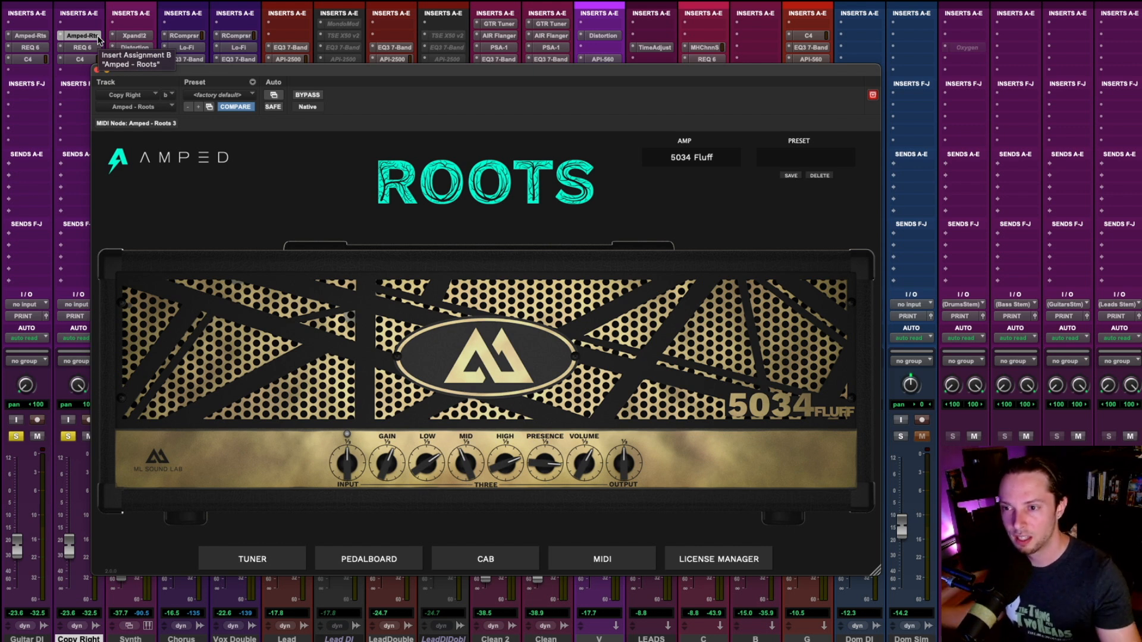
left_click(78, 36)
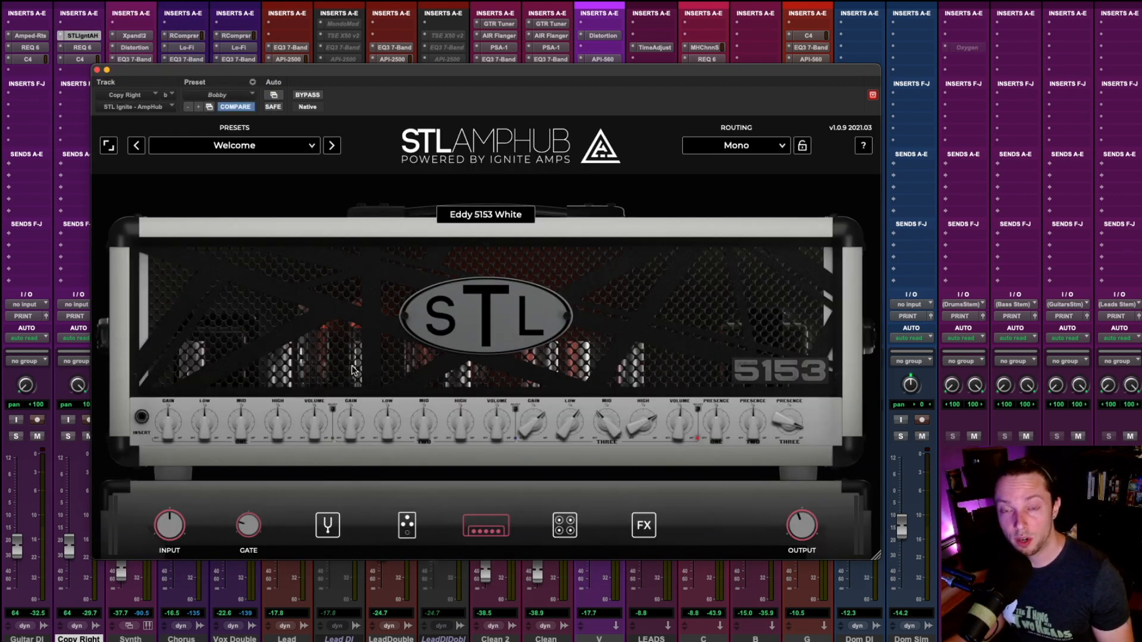
left_click(99, 70)
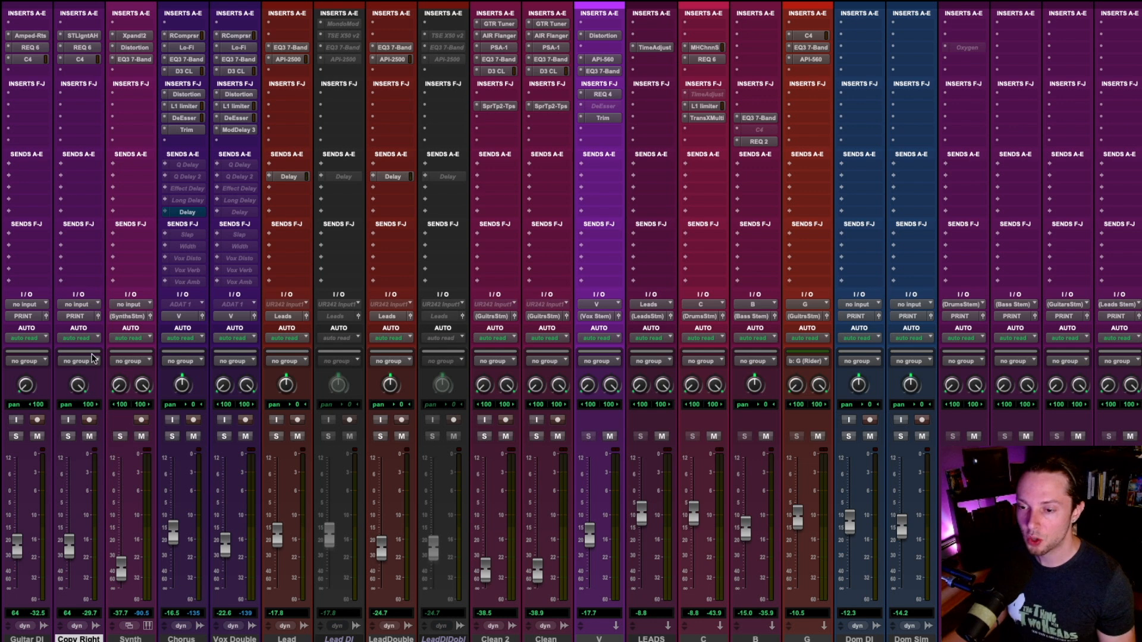
Step: Play the full mix from 0:18, solo Guitar DI, and add Copy Right to the solo to compare the two amp tones
key("ctrl+equal")
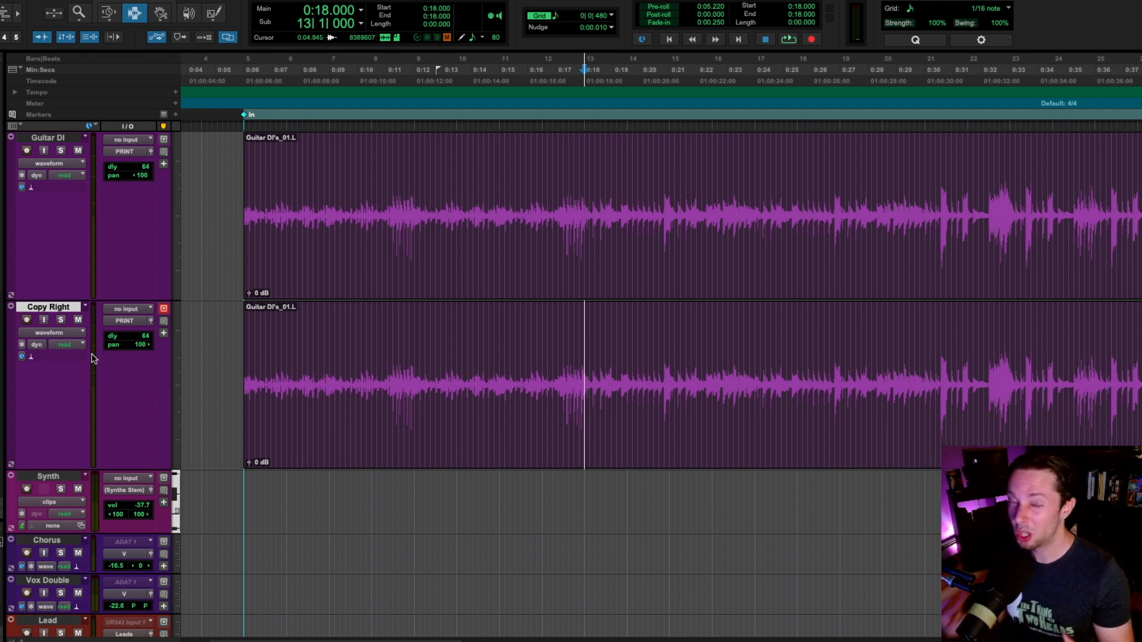
key("space")
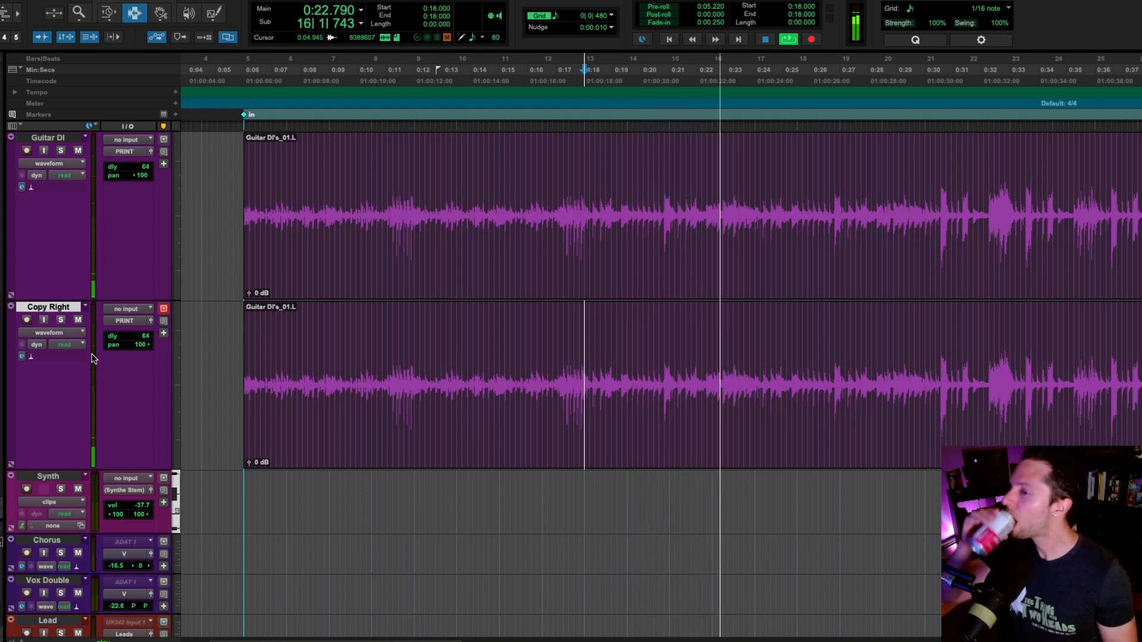
left_click(61, 151)
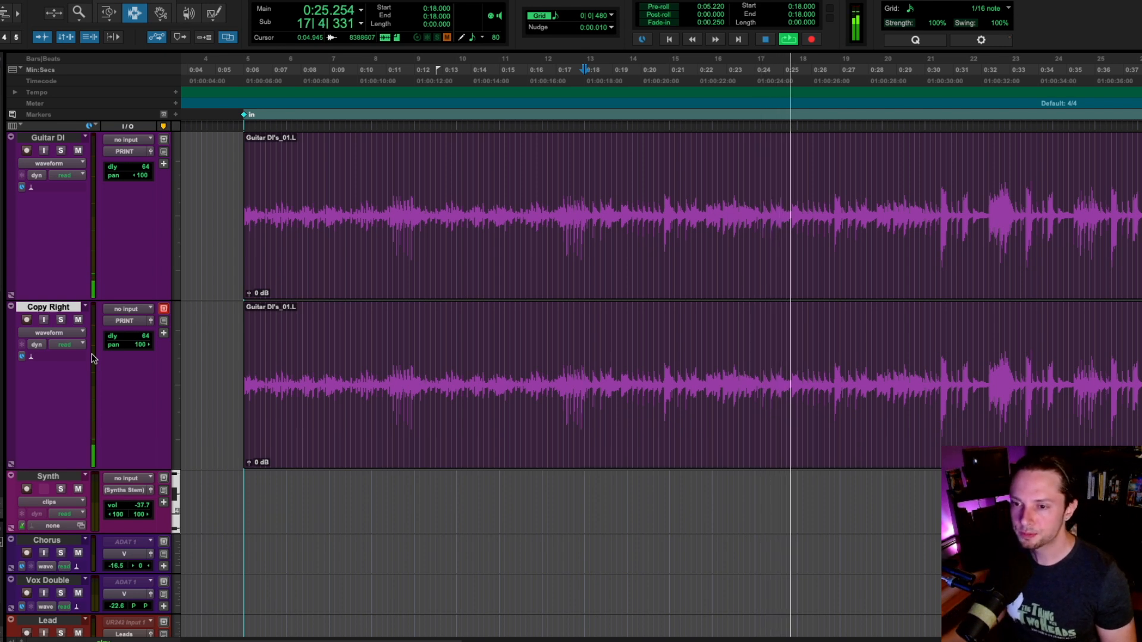
left_click(61, 320)
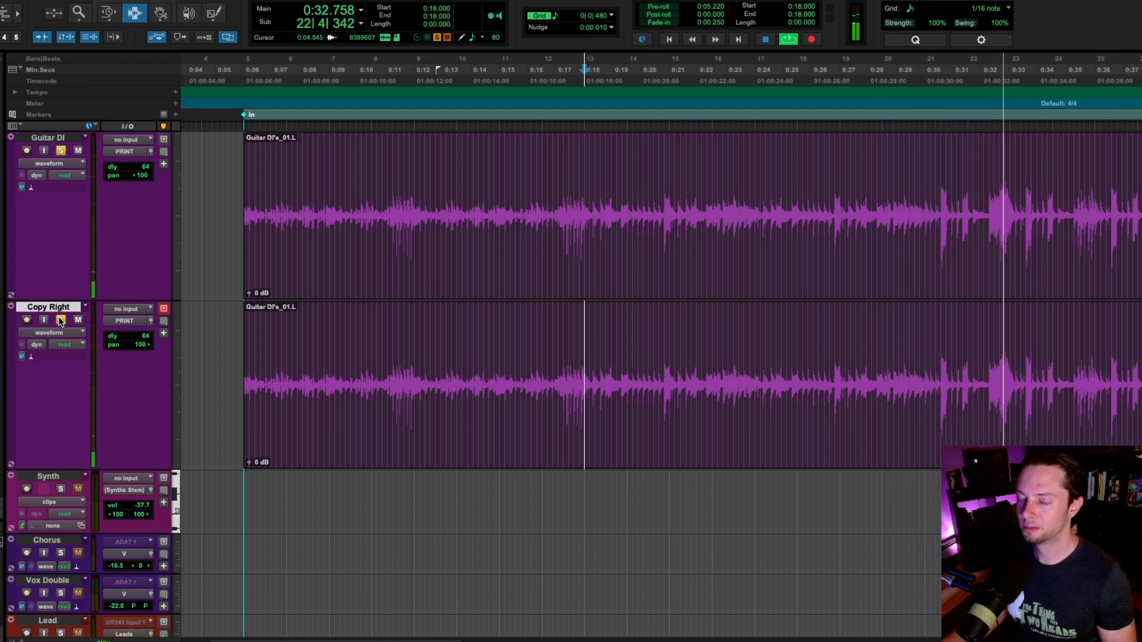
key("space")
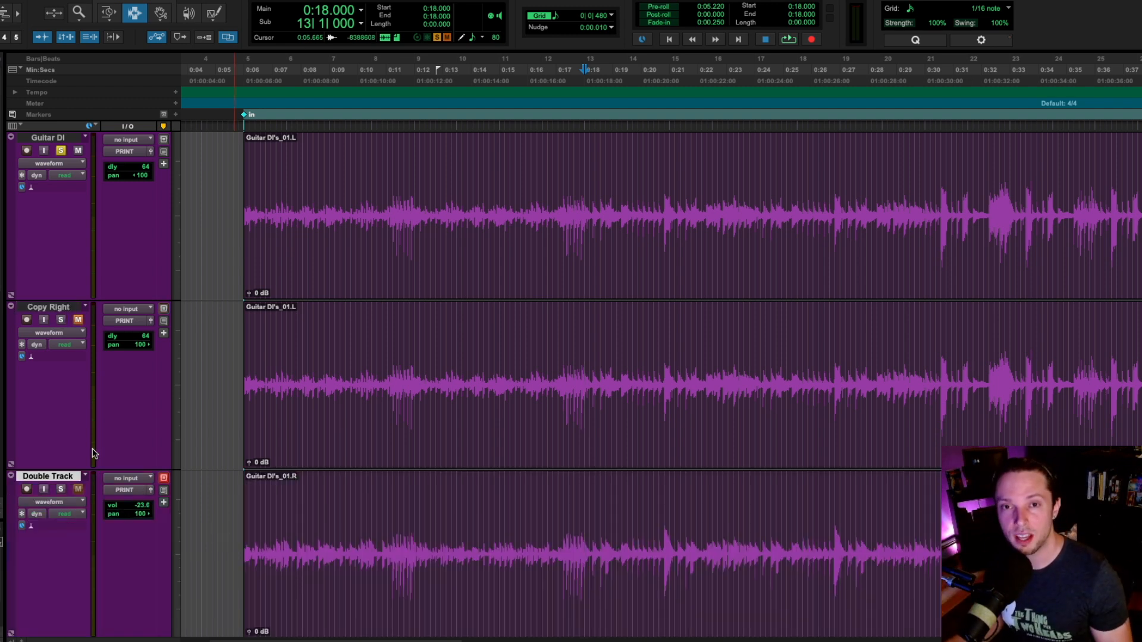
Step: Unmute Double Track and play it with Guitar DI in the full mix from 0:18, checking the mixer levels
key("ctrl+equal")
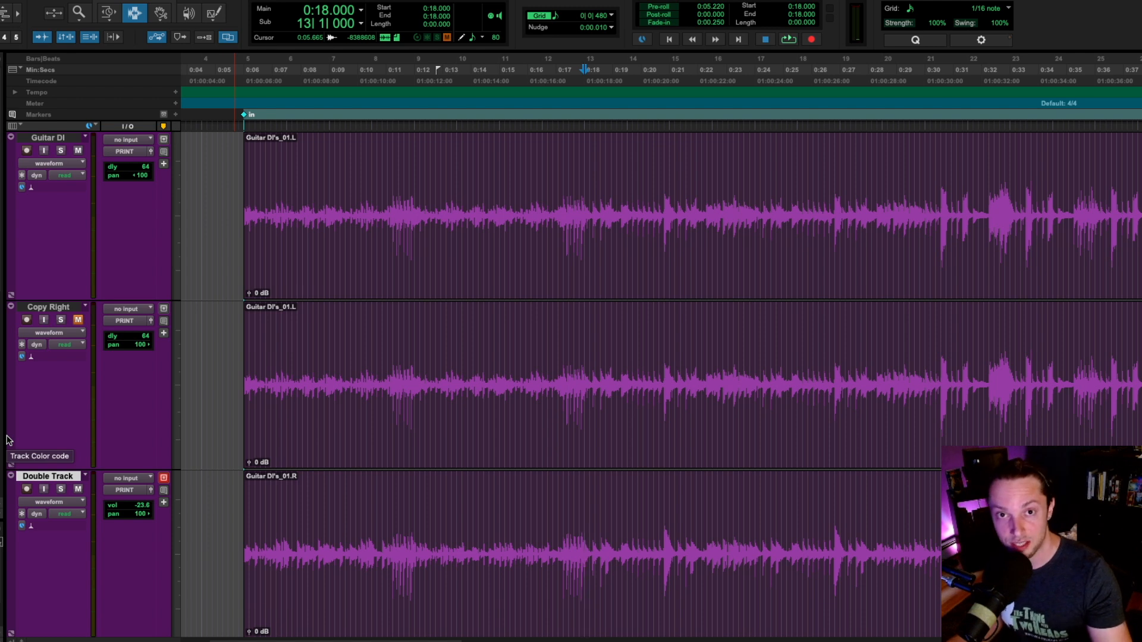
key("space")
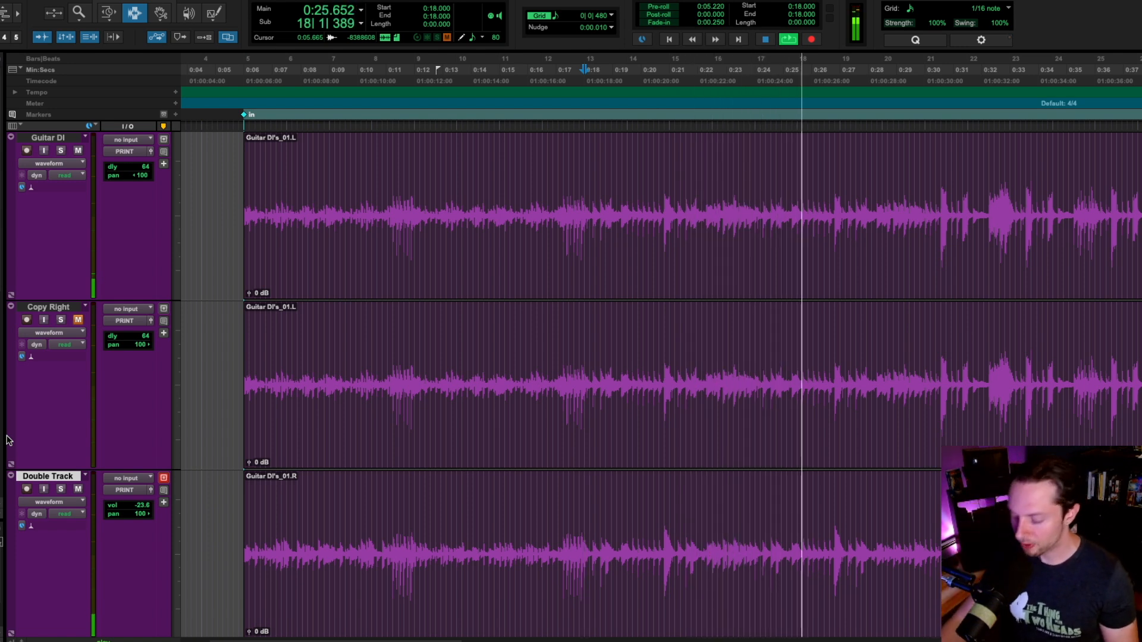
key("ctrl+equal")
scroll(199, 524, "down", 2)
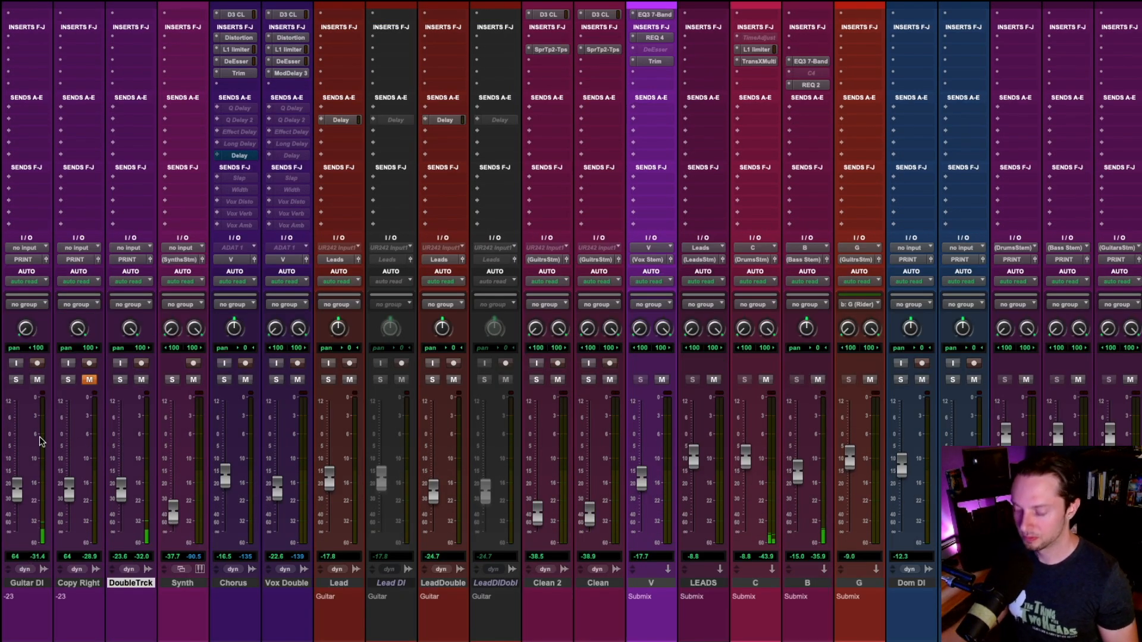
key("ctrl+equal")
Step: Solo Guitar DI and Double Track and play the pair from 0:18
key("space")
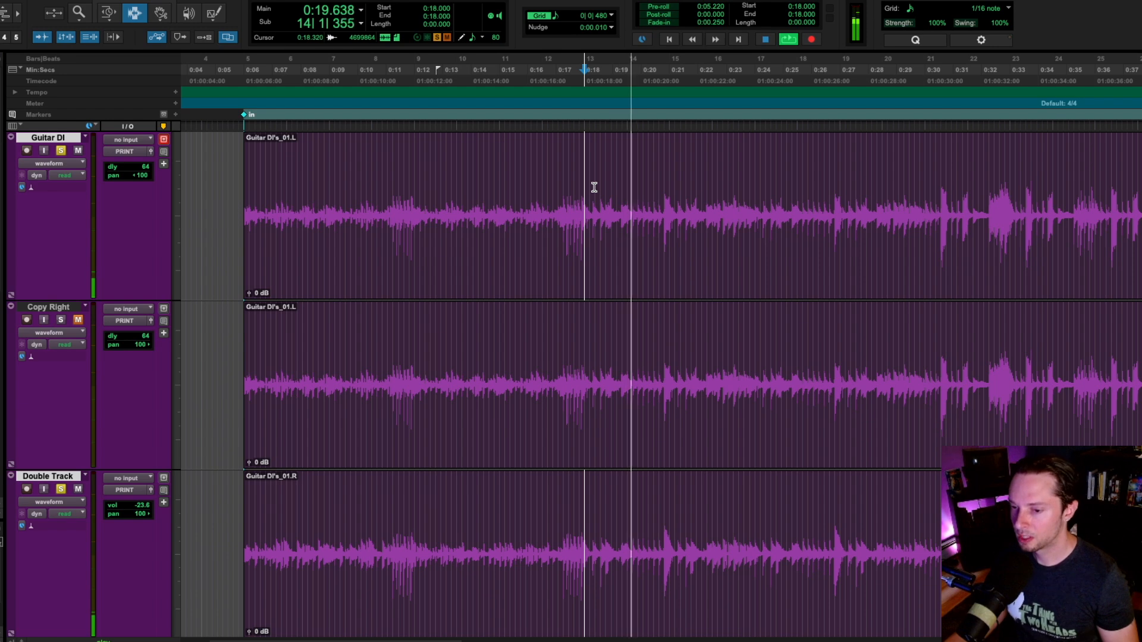
key("ctrl+bracketright")
key("t")
scroll(673, 224, "right", 5)
key("r")
key("r")
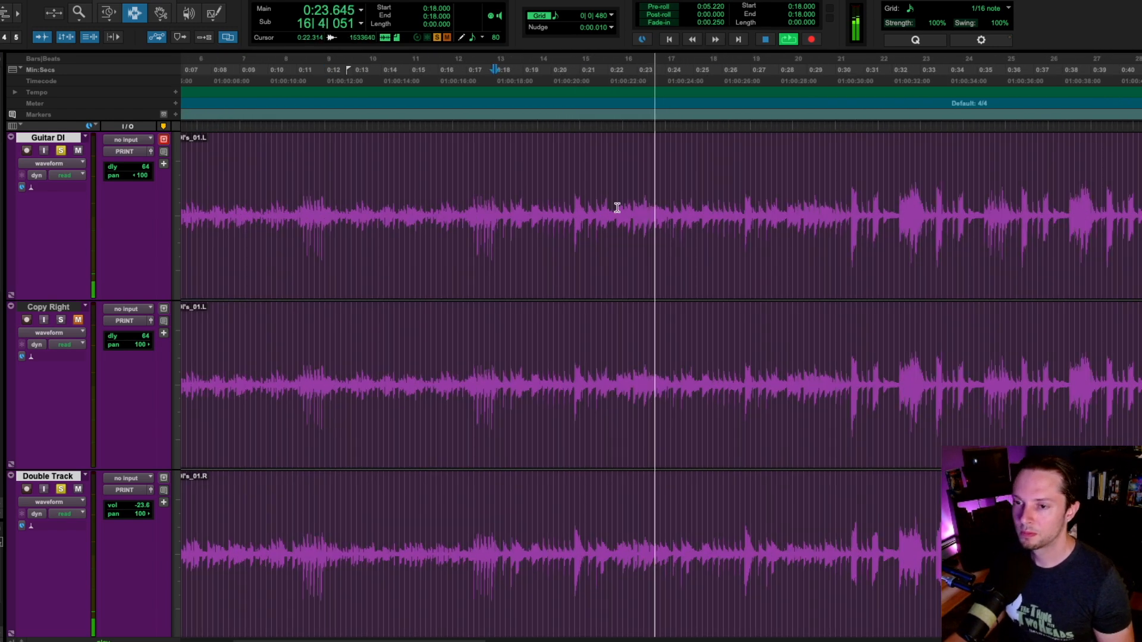
Step: Unmute Copy Right, mute Double Track, and start playback from 0:18
key("ctrl+equal")
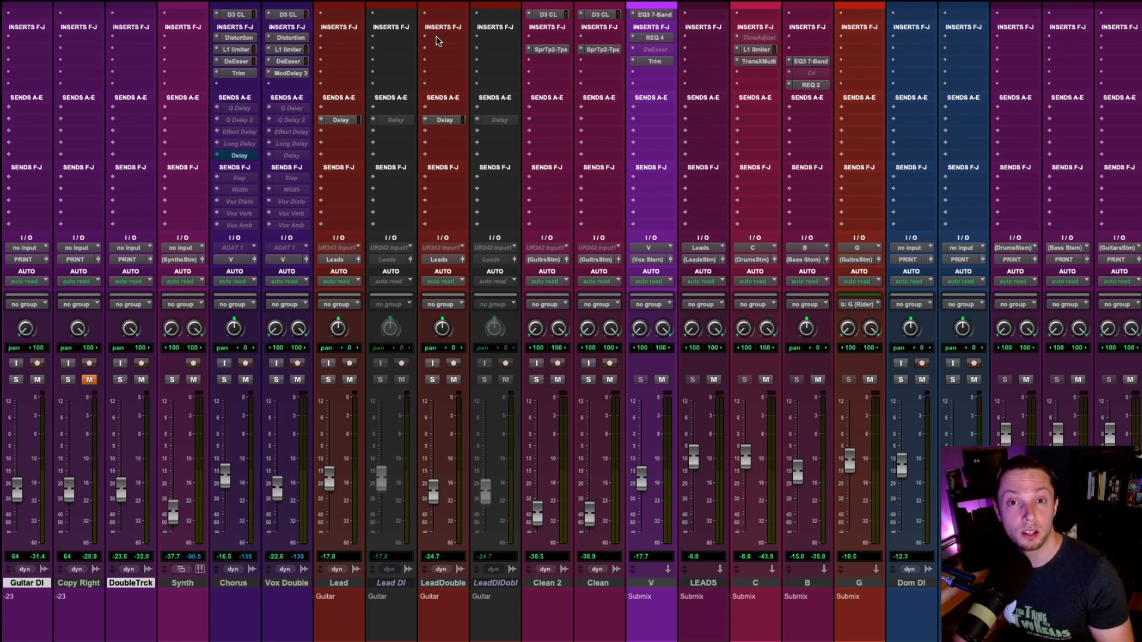
key("ctrl+equal")
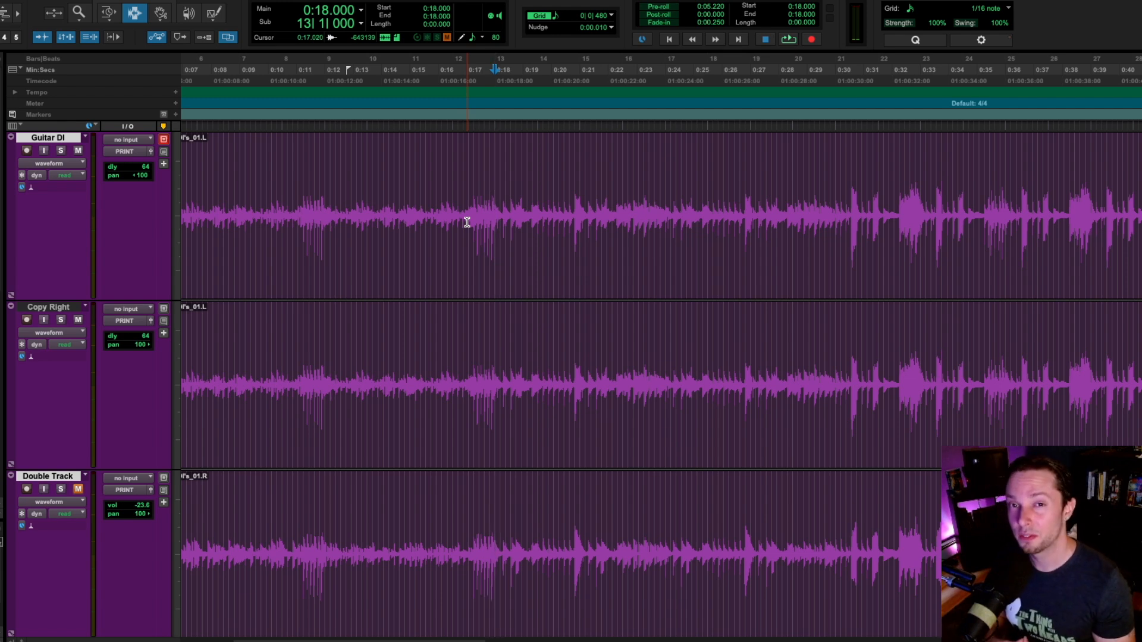
key("space")
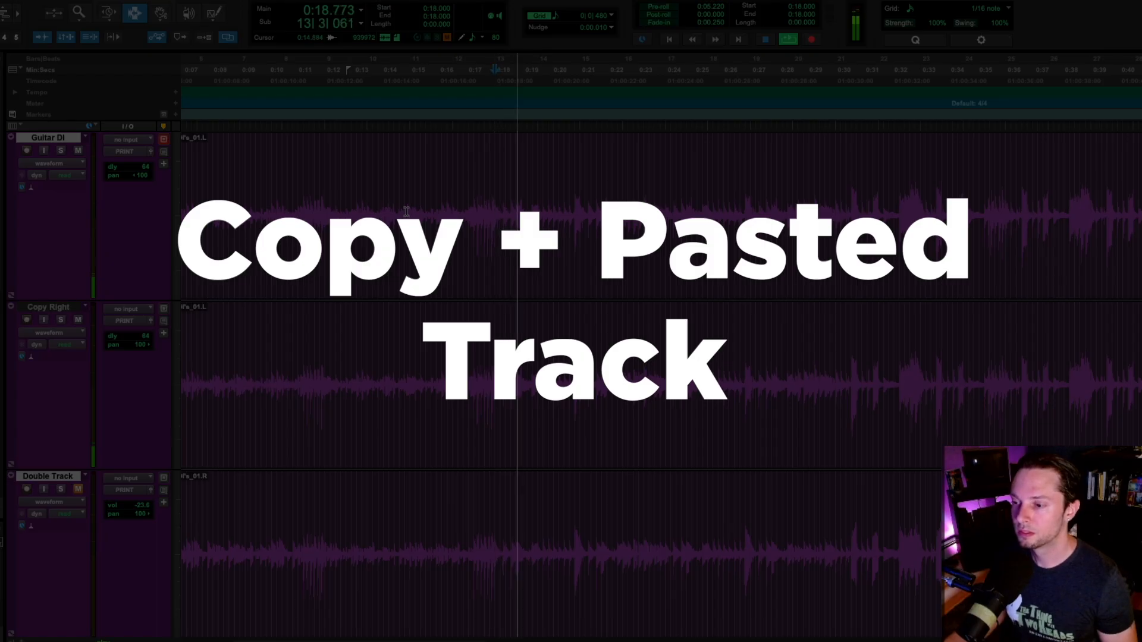
Step: Select Copy Right and Double Track and swap their mutes during playback to compare the copied guitar with the double-tracked one
left_click(496, 329)
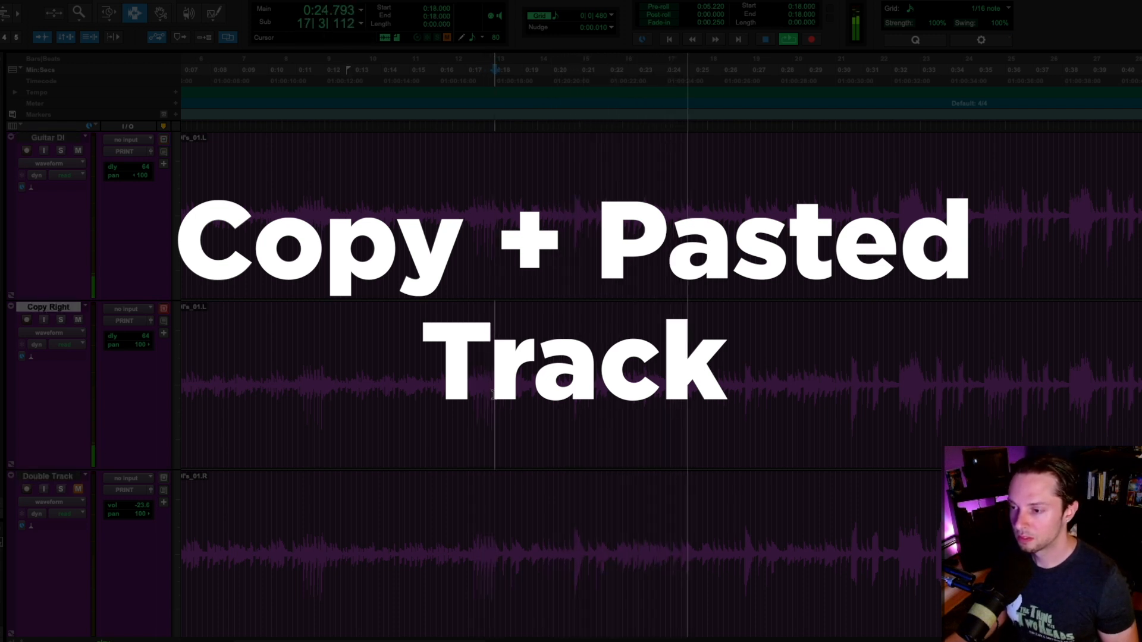
left_click(494, 526, "shift")
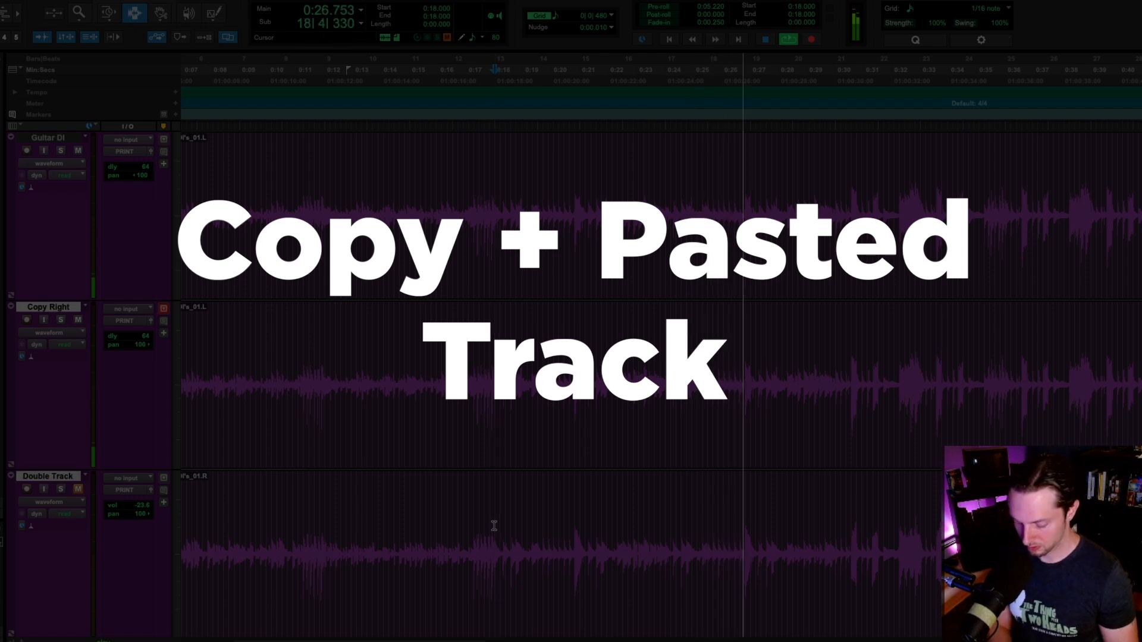
key("shift+m")
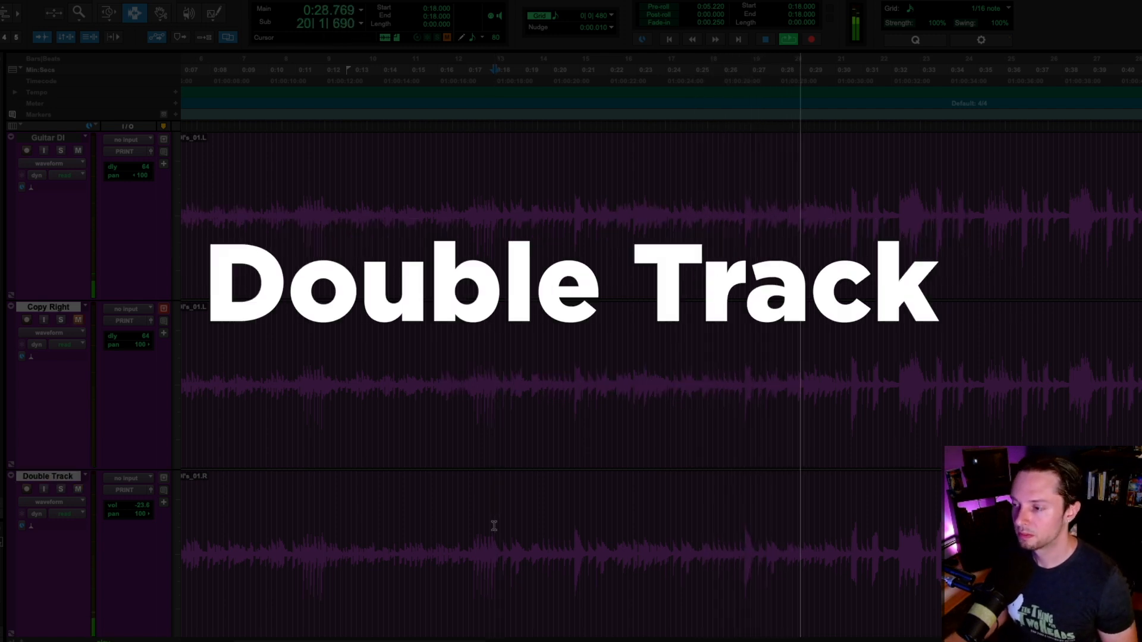
scroll(494, 526, "left", 3)
scroll(493, 526, "right", 3)
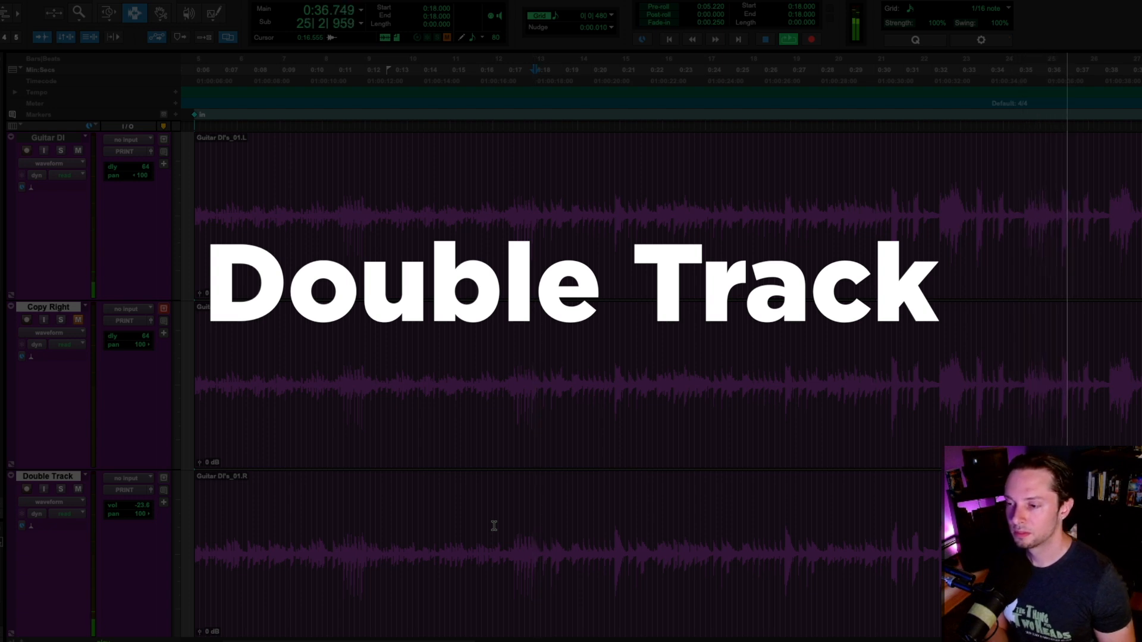
key("space")
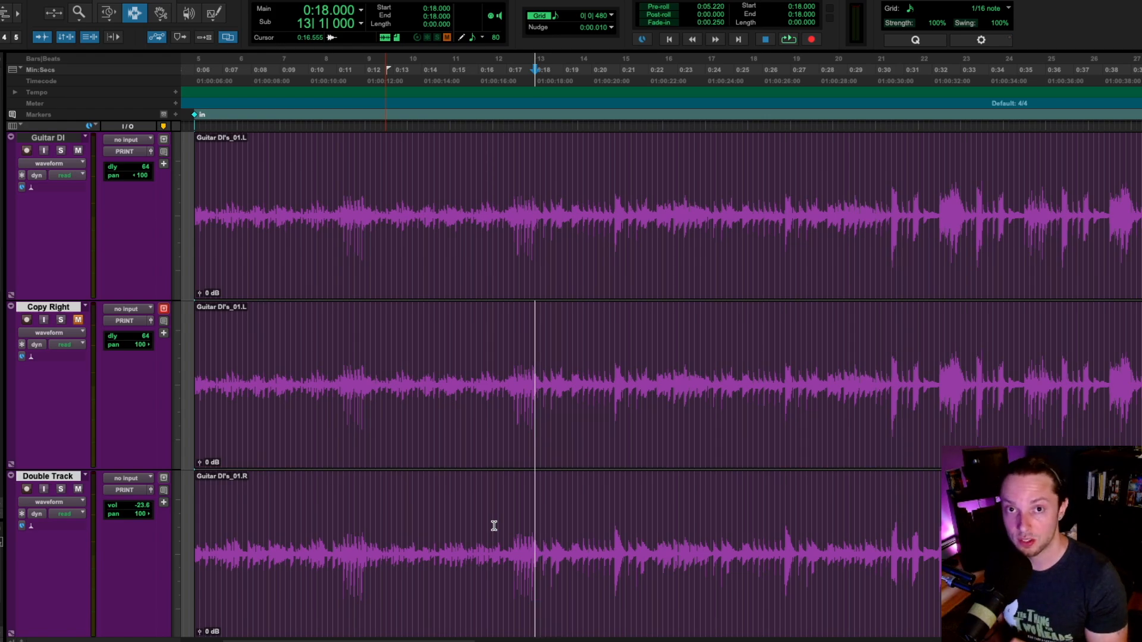
Step: Insert a mono Mod Delay III after the C4 on Copy Right and enter its delay time
key("ctrl+equal")
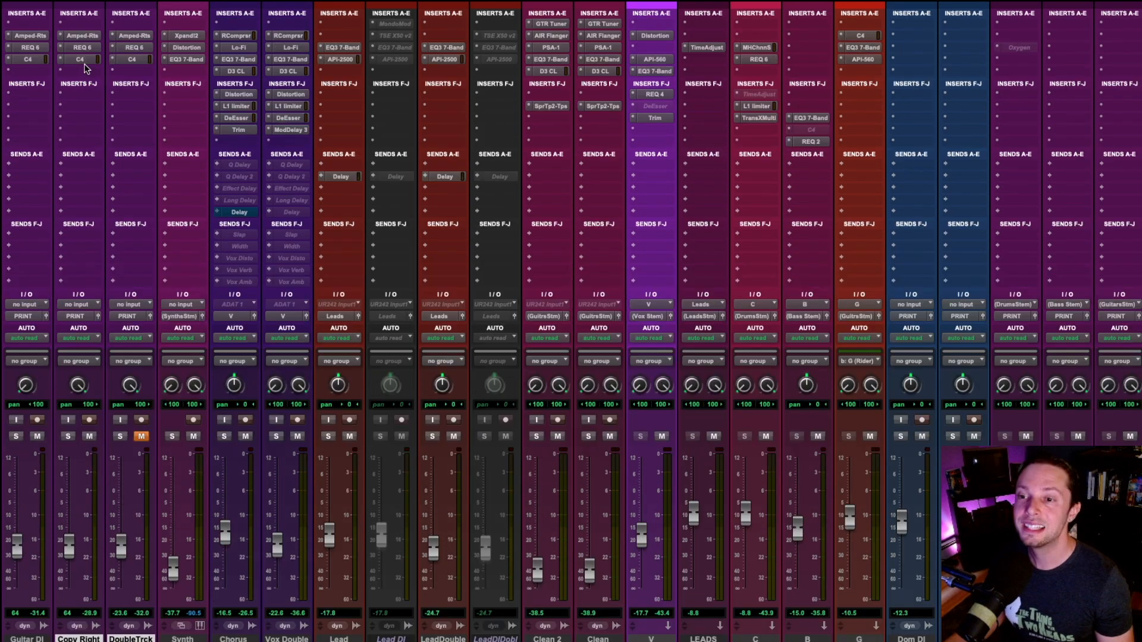
left_click(84, 76)
mouse_move(99, 72)
mouse_move(218, 119)
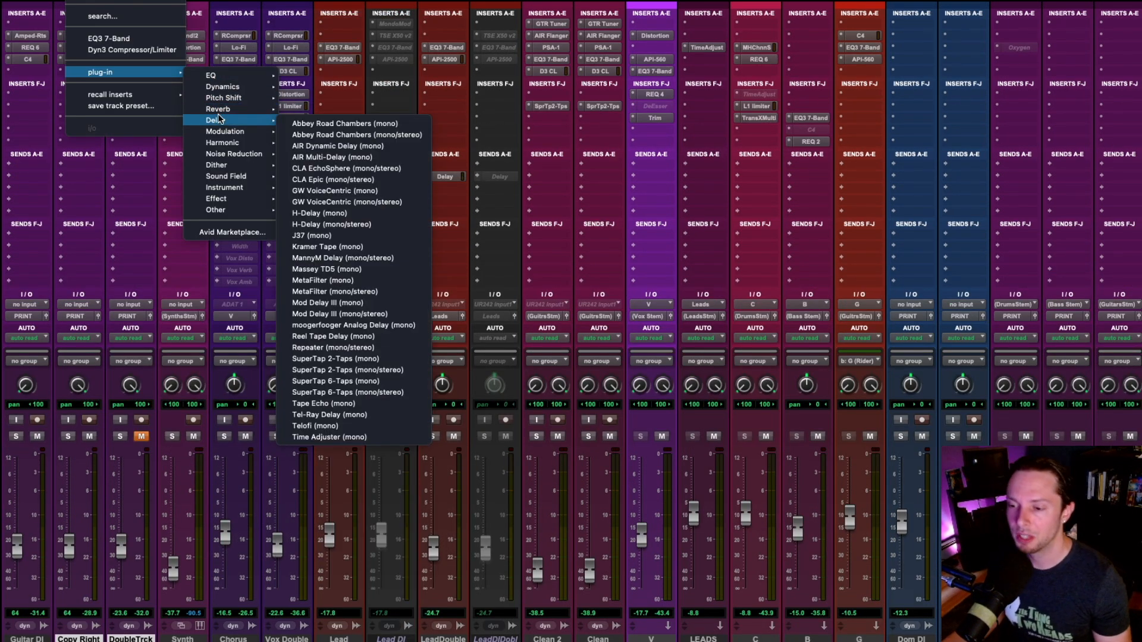
left_click(324, 303)
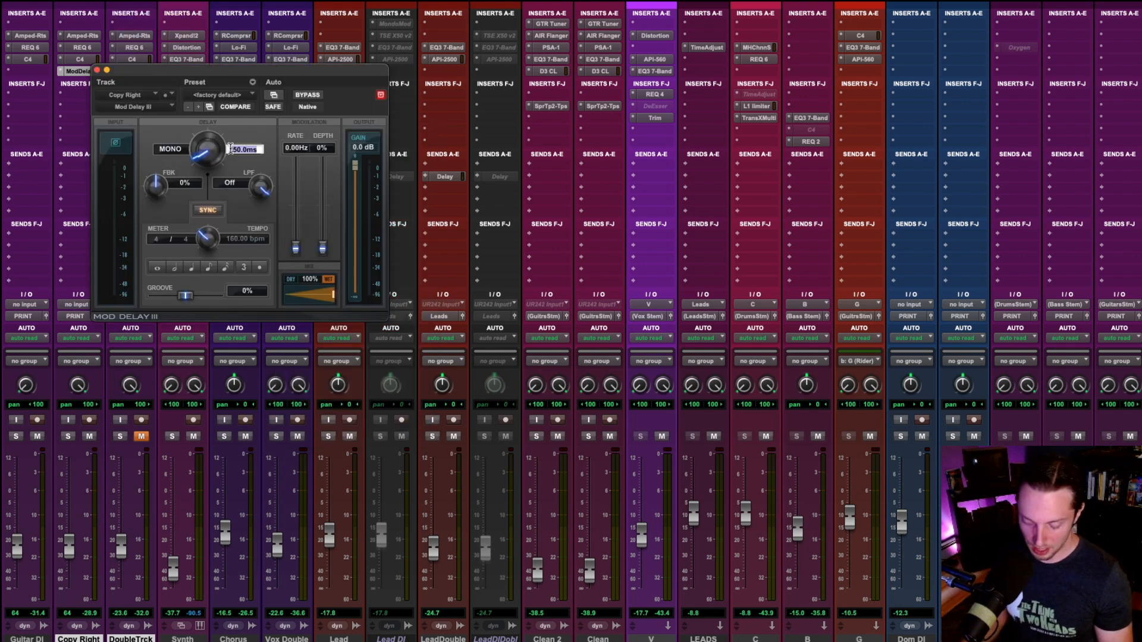
key("Return")
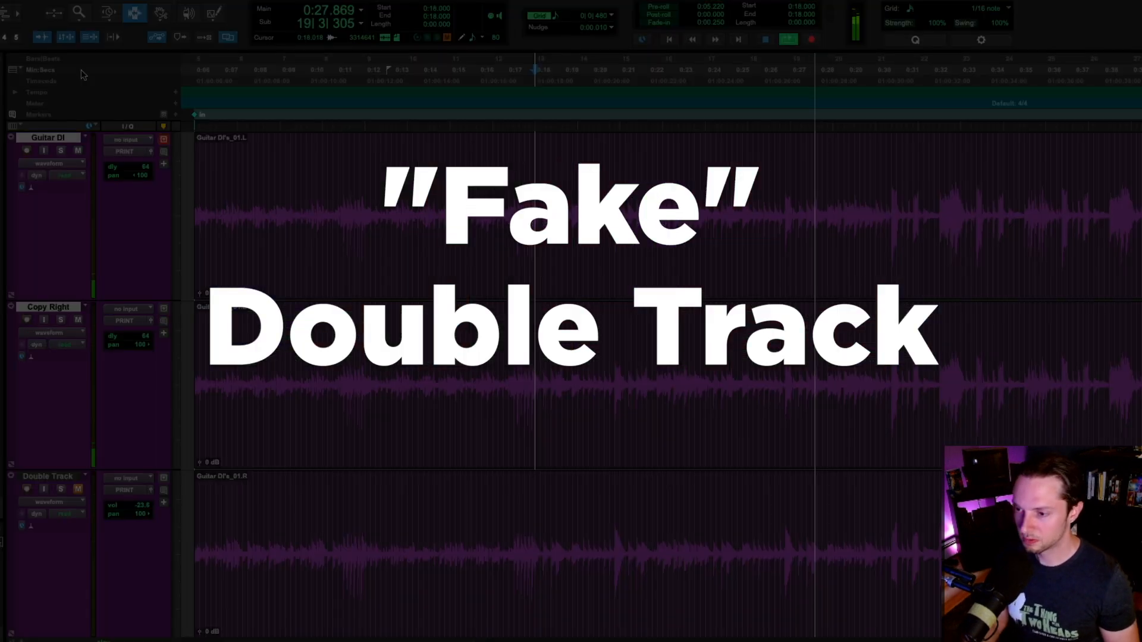
Step: Swap the mutes of Copy Right and Double Track during playback to compare the delayed copy with the real double track
left_click_drag(538, 408, 539, 502)
key("shift+m")
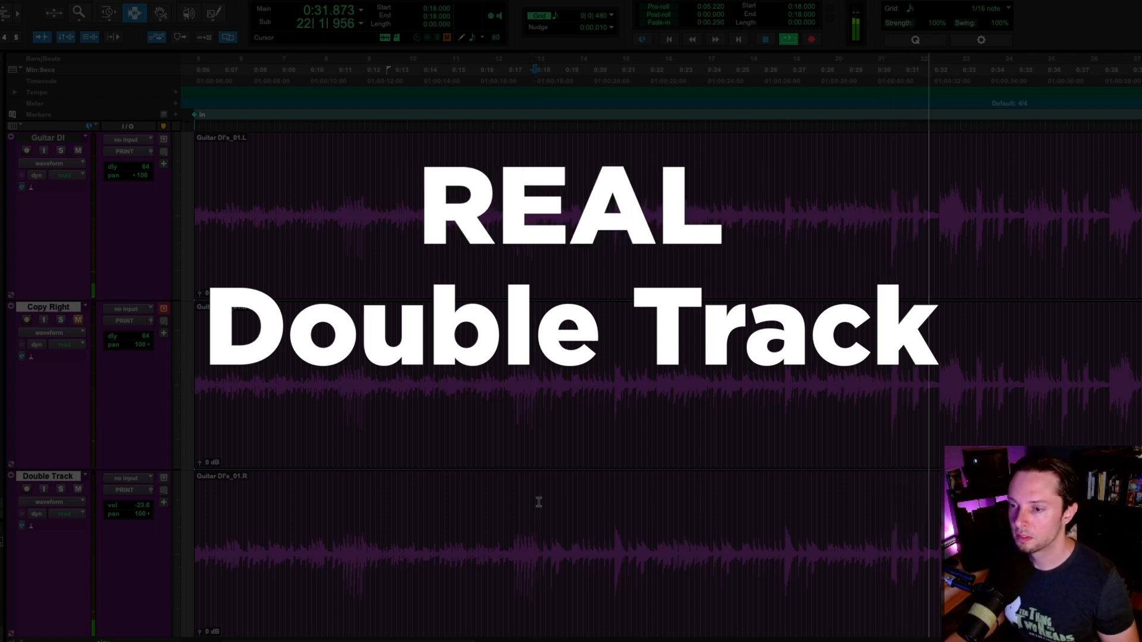
key("ctrl+bracketleft")
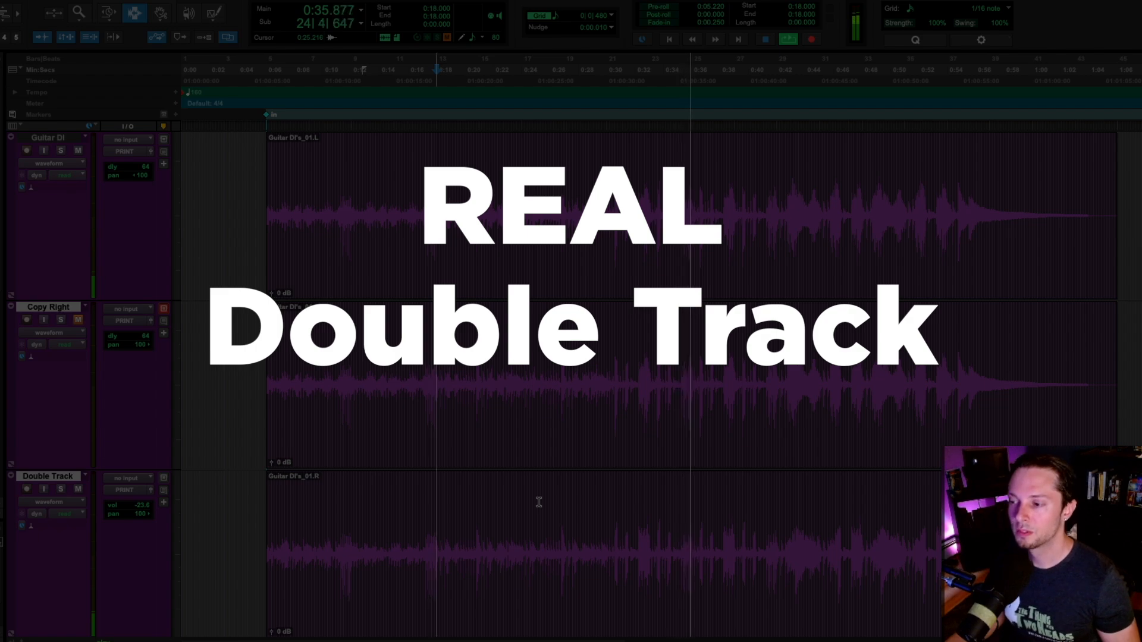
key("space")
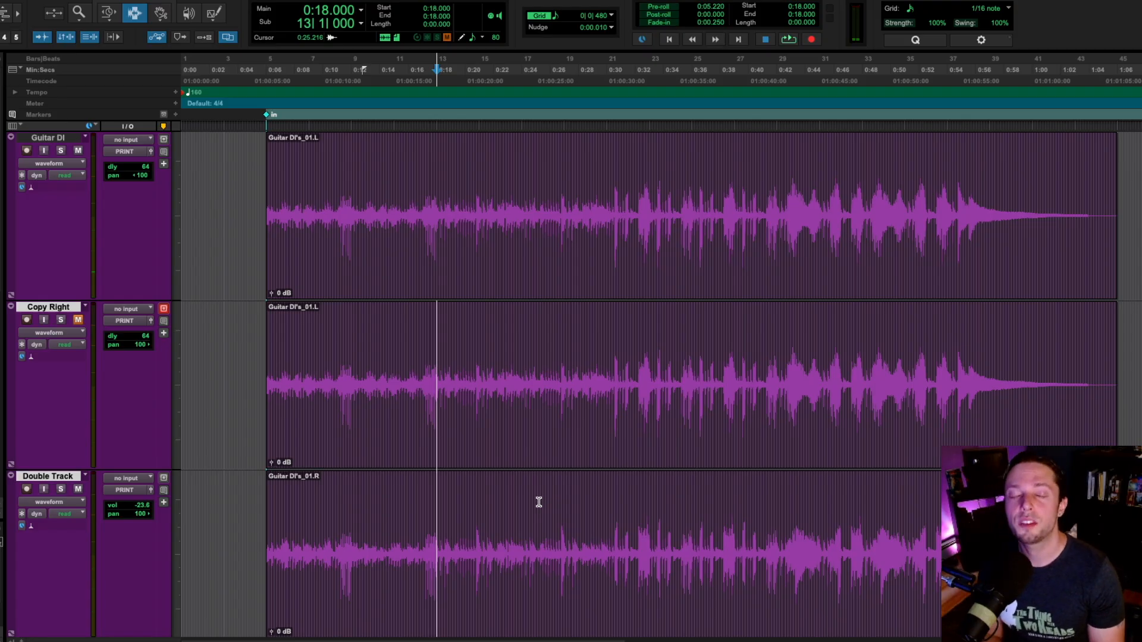